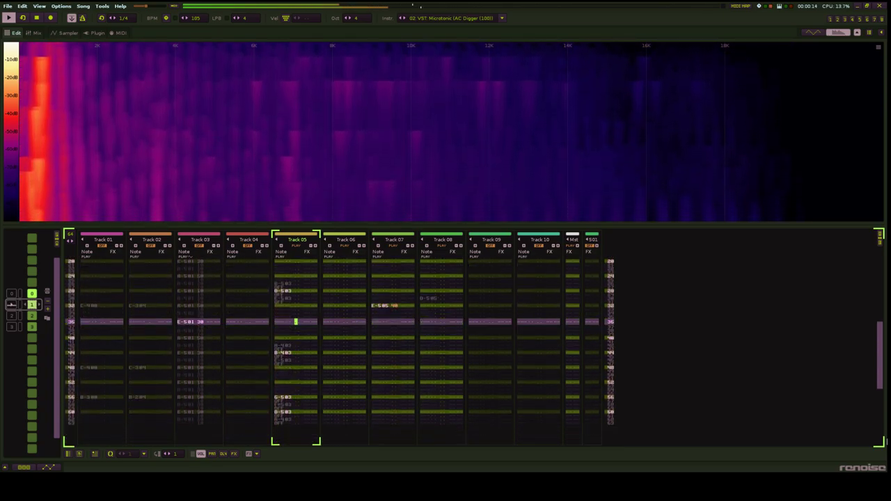
- Bring Tracks 01 to 03 back into playback and mute Tracks 05 to 08 while the song plays
key("shift+Tab")
key("shift+Tab")
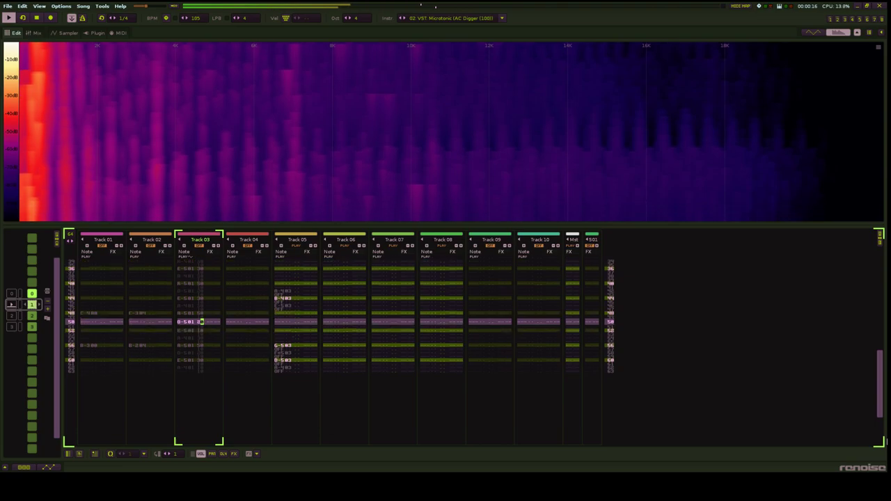
key("shift+Tab")
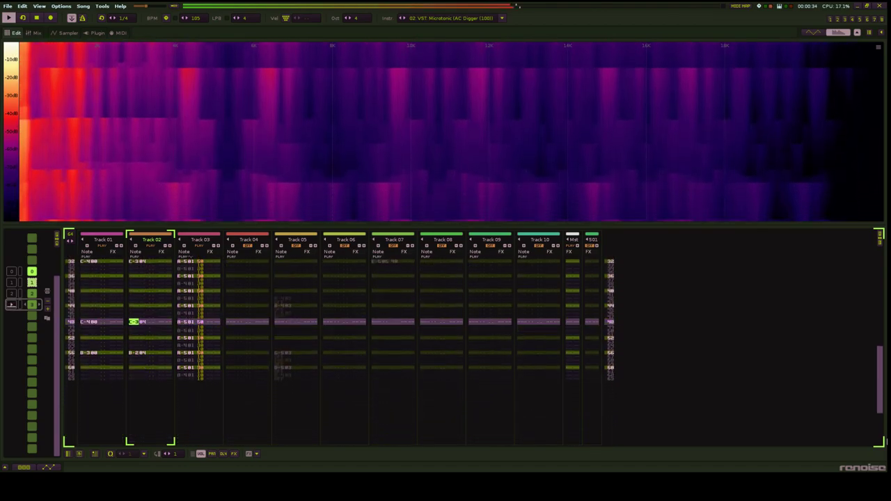
- Unmute Tracks 04 to 08 during playback, working across from Track 04 to Track 08
left_click(279, 322)
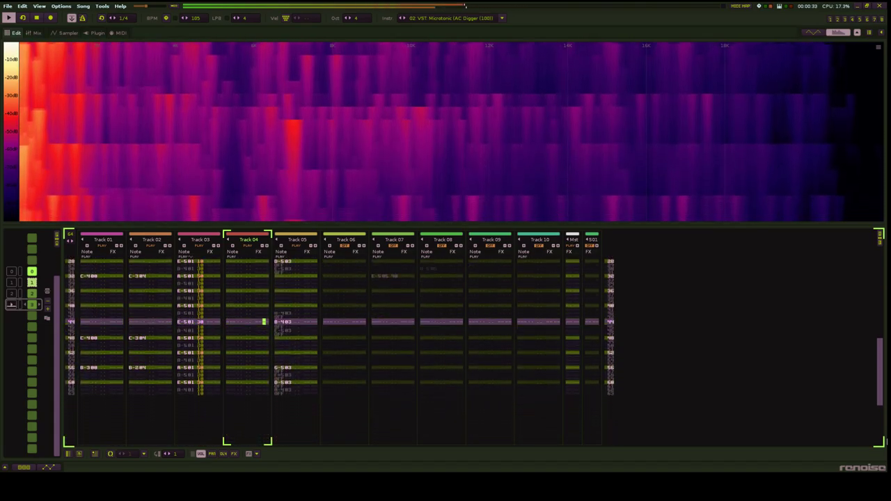
key("Tab")
key("Tab")
key("Tab")
key("Tab")
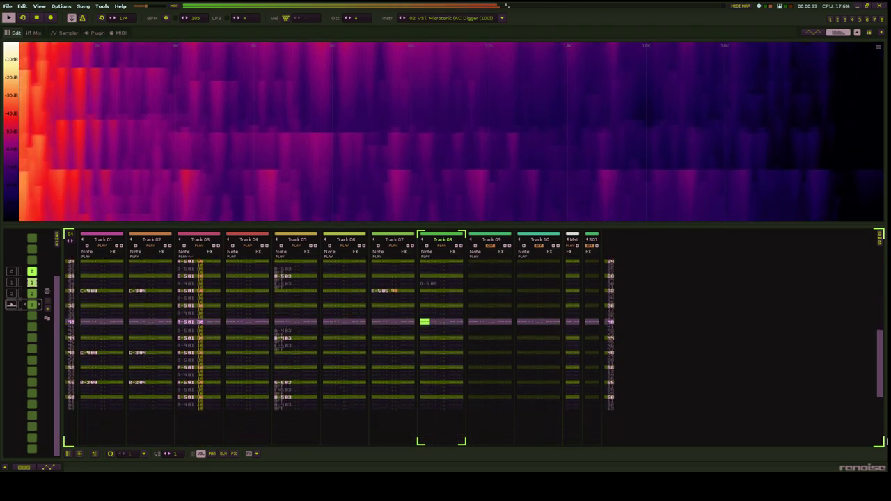
- Solo Track 06 and bring Tracks 02, 07 and 08 back into playback alongside it
key("shift+Tab")
key("shift+Tab")
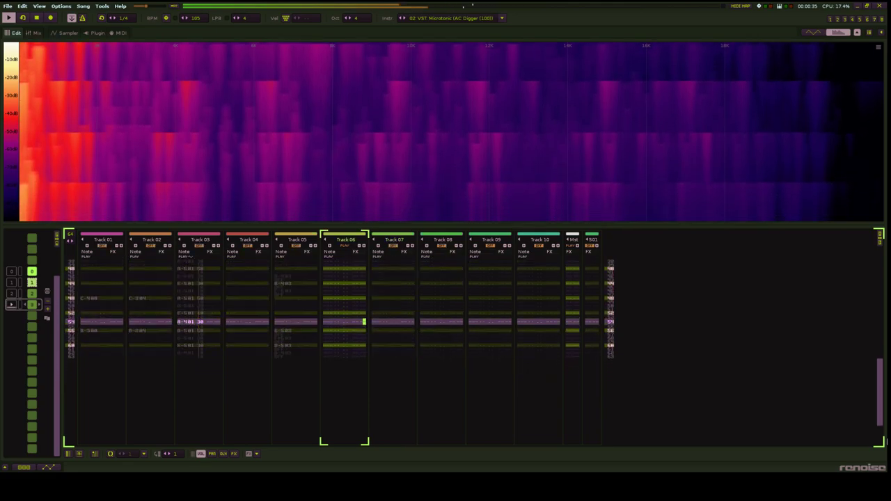
key("Tab")
key("Tab")
key("Tab")
key("Tab")
key("Tab")
key("Tab")
key("Tab")
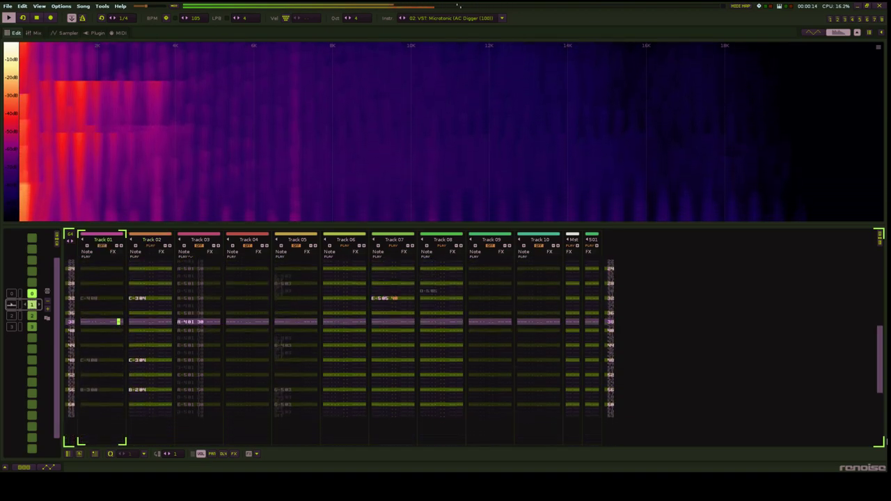
- Unmute Tracks 01, 03, 04, 05, 09 and 10 so every track plays
left_click(133, 322)
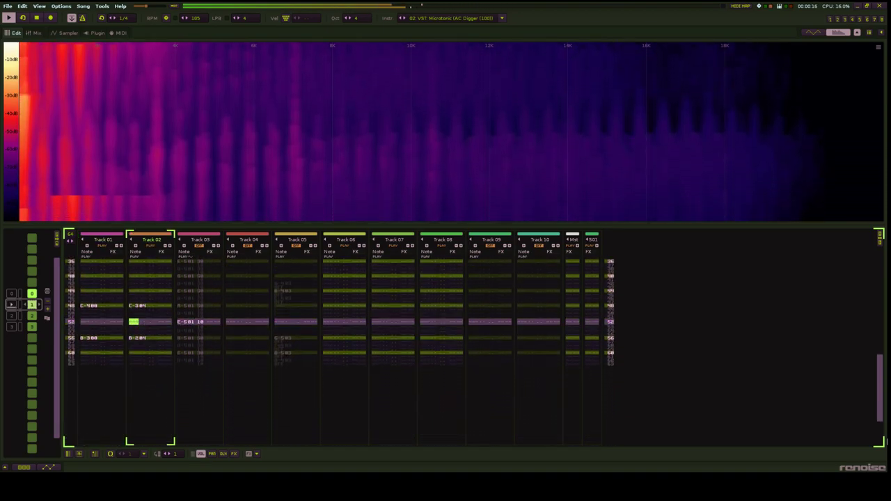
left_click(230, 322)
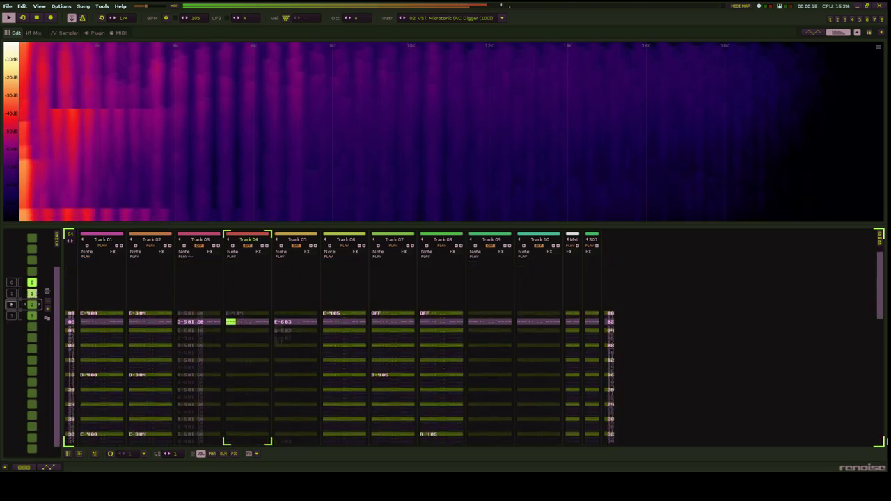
left_click(218, 322)
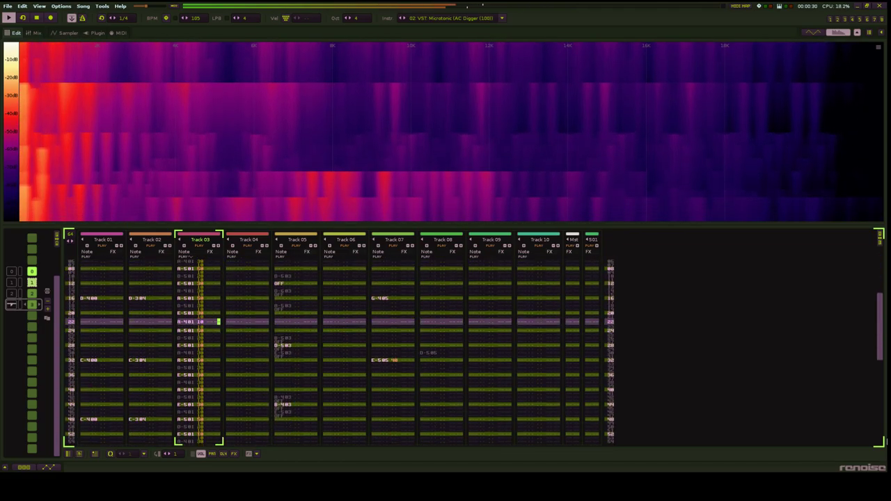
- Mute Tracks 05, 06, 07 and 08 while the other tracks keep playing
key("Tab")
key("Tab")
key("Tab")
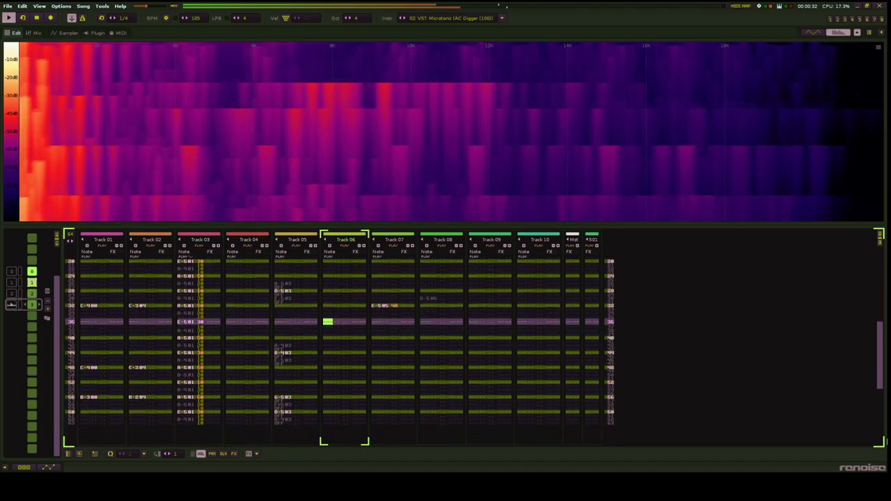
key("Tab")
key("Tab")
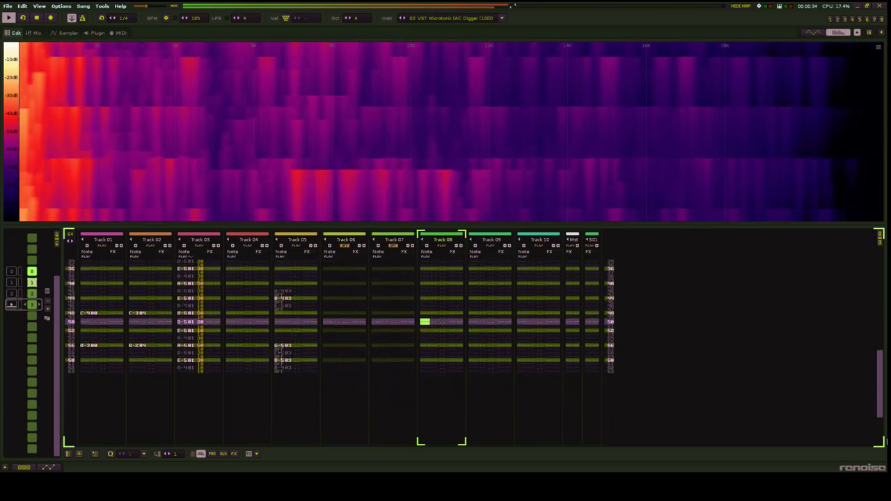
key("Left")
key("shift+Tab")
key("Left")
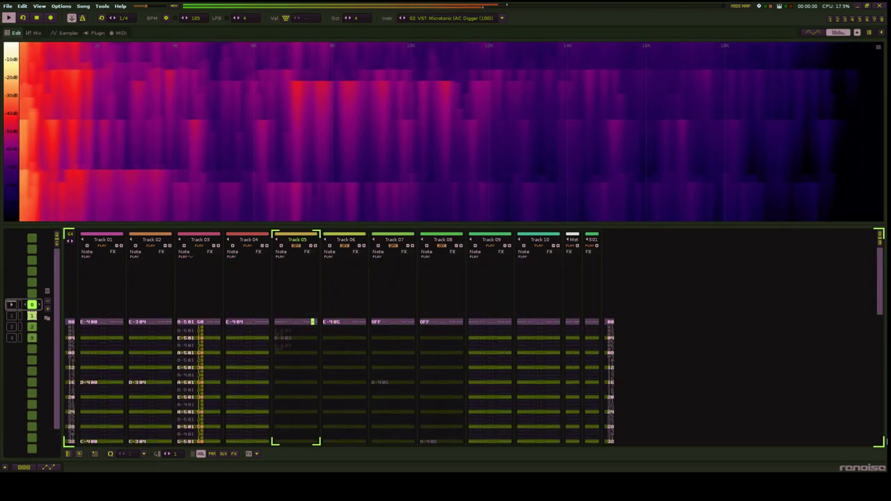
- Solo Track 03 in the pattern editor so only its note sequence plays
key("shift+Tab")
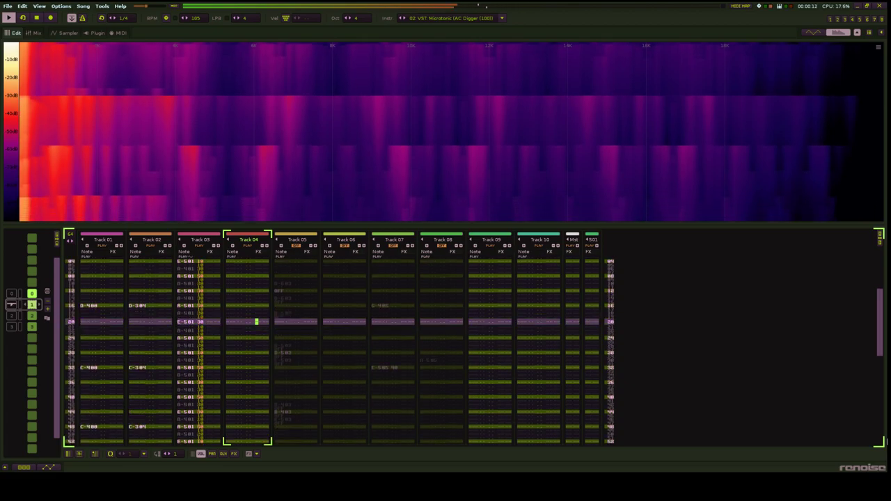
key("Left")
key("Left")
key("ctrl+alt+s")
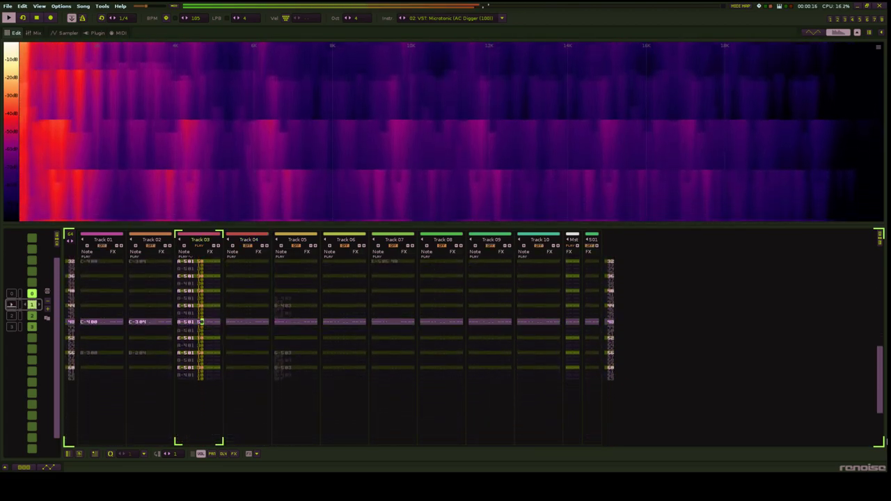
- Stop the song playback and switch to the OBS window
key("space")
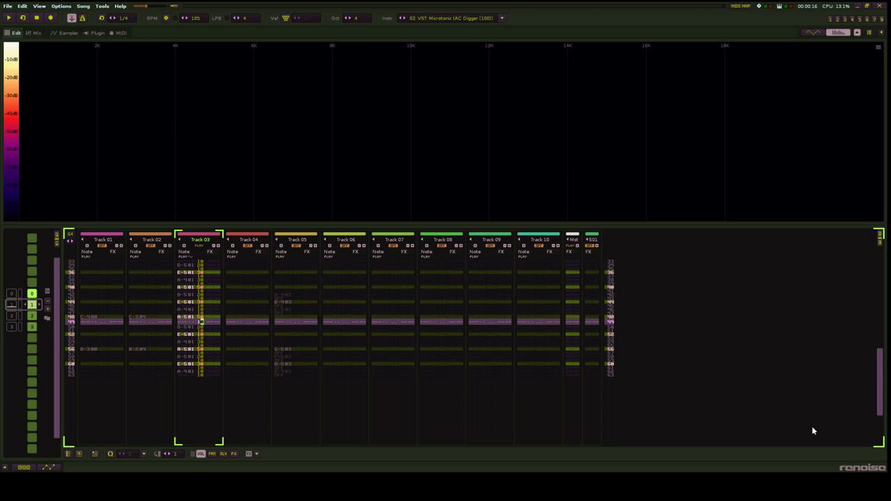
key("alt+Tab")
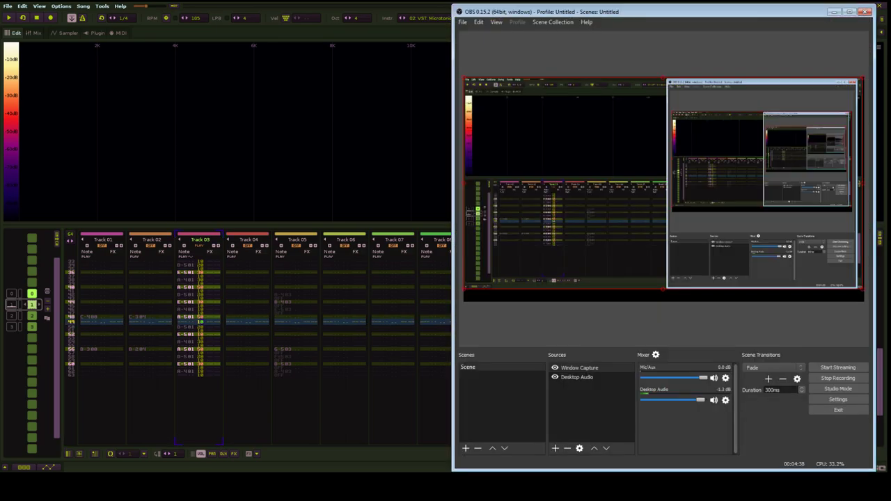